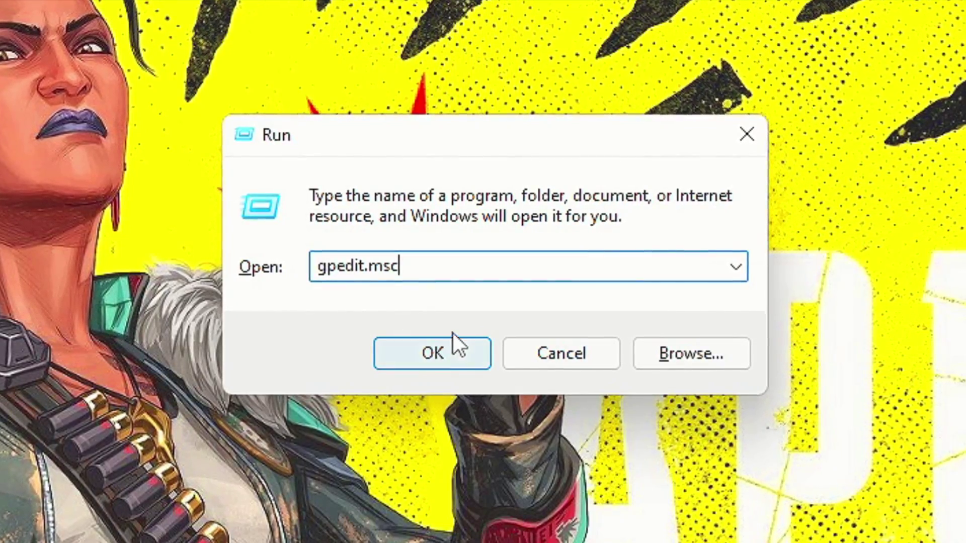
# - Launch gpedit.msc and browse to Computer Configuration > Administrative Templates > Windows Components > App Privacy
pyautogui.click(451, 352)
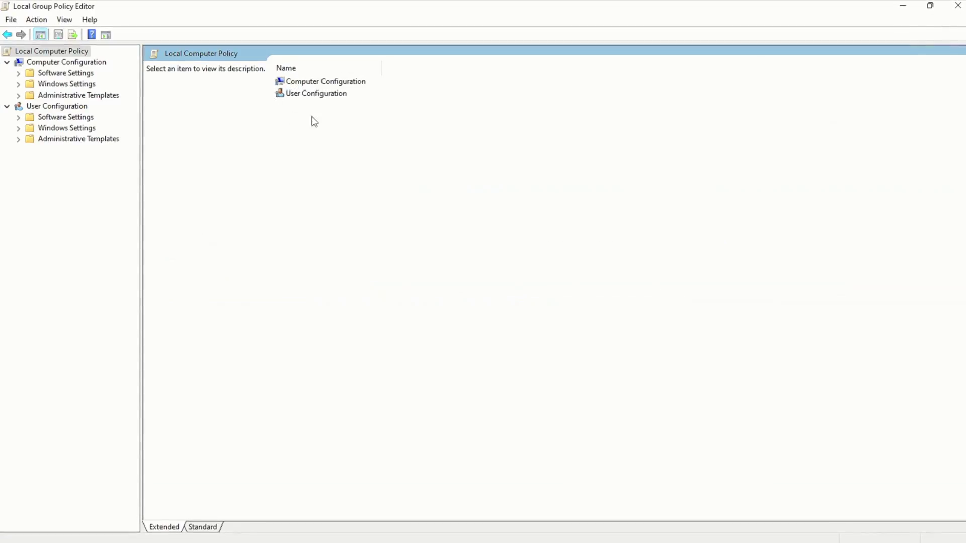
pyautogui.click(355, 141)
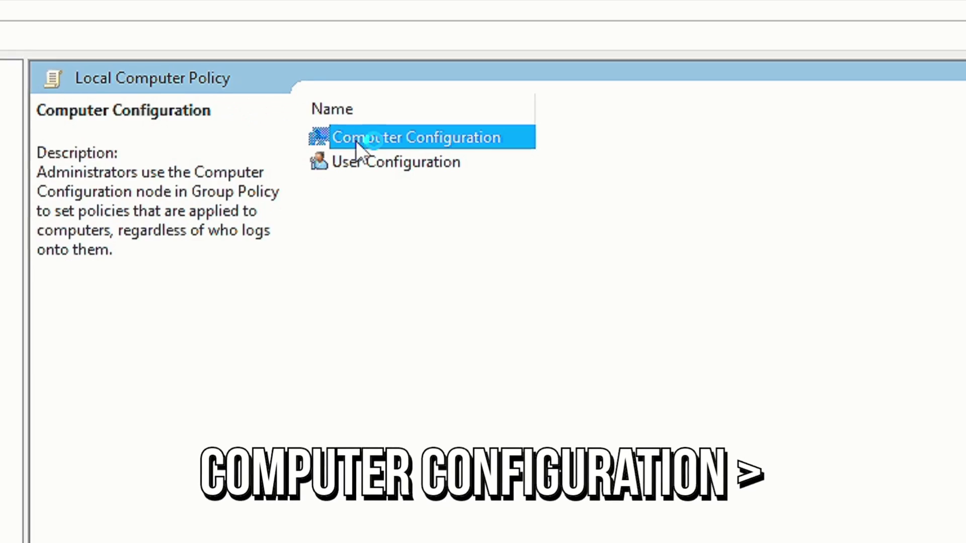
pyautogui.doubleClick(357, 142)
pyautogui.click(371, 188)
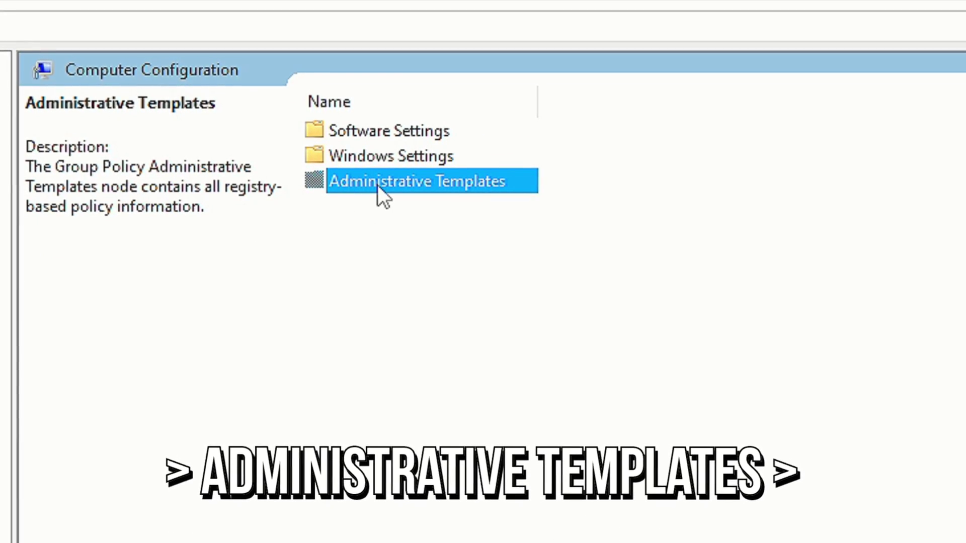
pyautogui.doubleClick(378, 186)
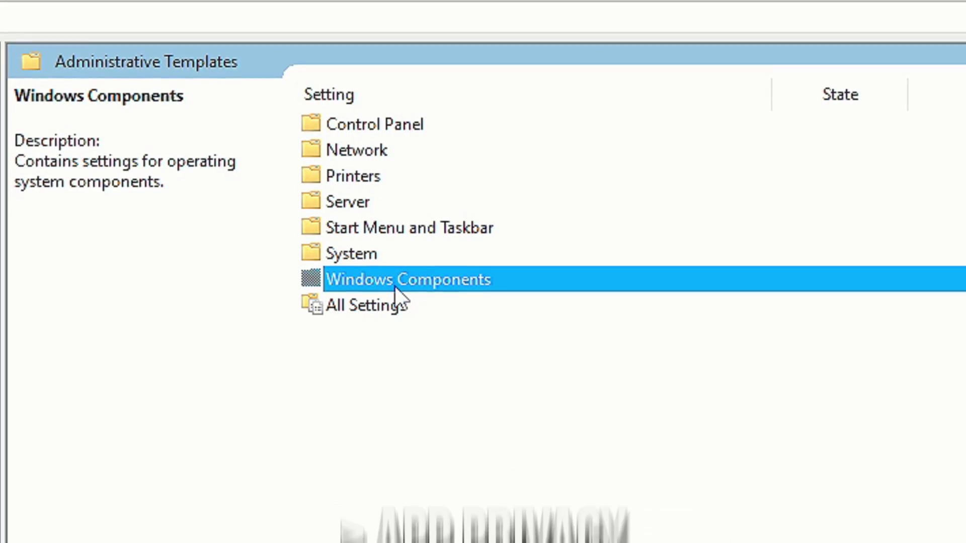
pyautogui.doubleClick(395, 284)
pyautogui.doubleClick(357, 202)
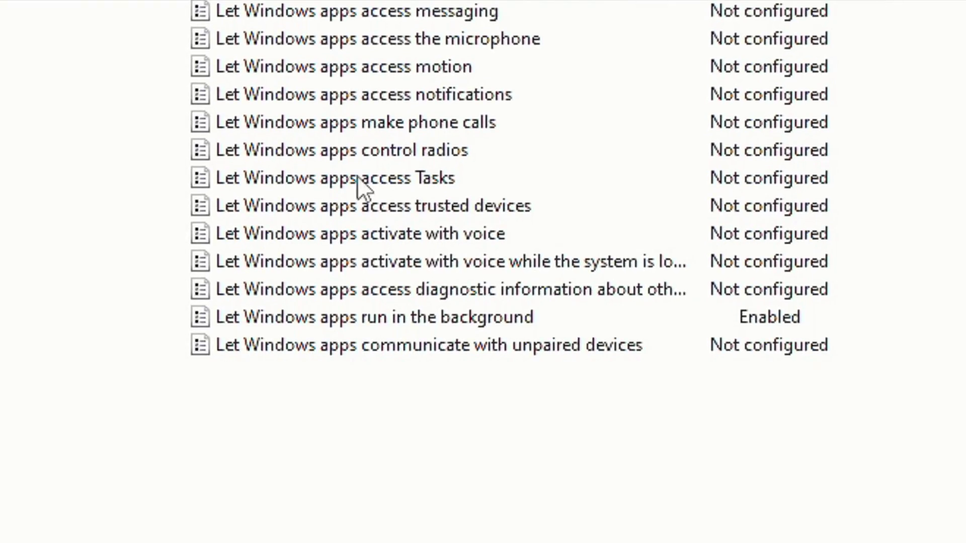
# - Set 'Let Windows apps run in the background' to Enabled with Force Deny
pyautogui.click(352, 434)
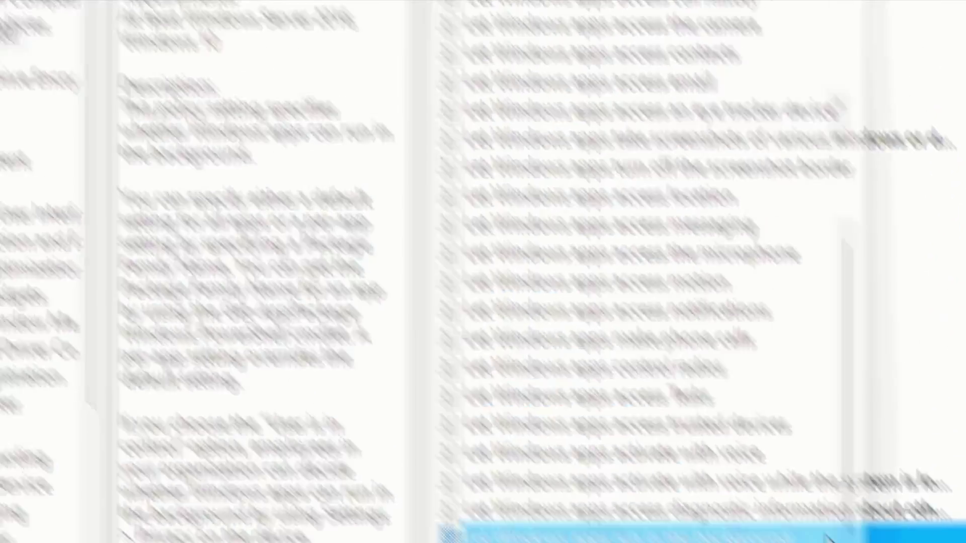
pyautogui.doubleClick(828, 538)
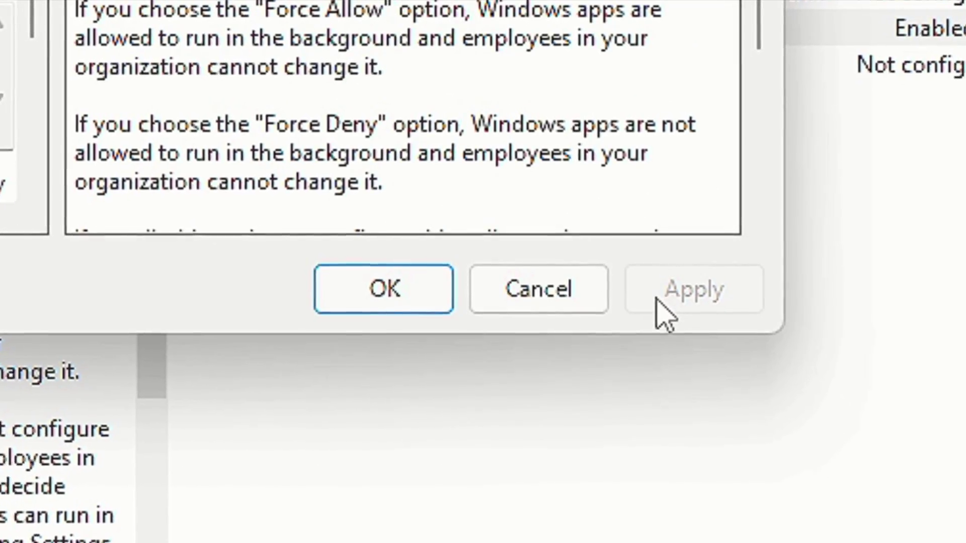
pyautogui.click(352, 291)
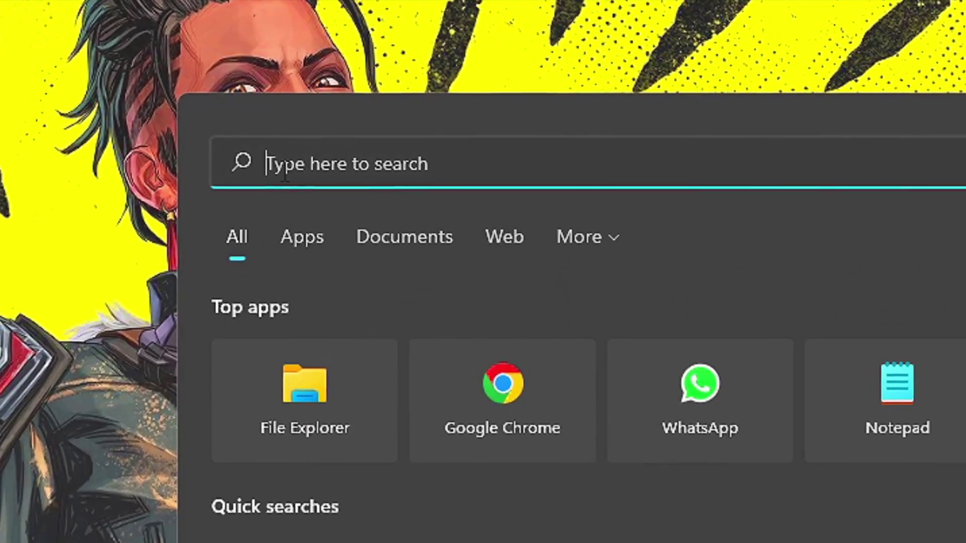
# - Open the Graphics page of the Game Mode settings through a 'game mode' search
pyautogui.write('game mode')
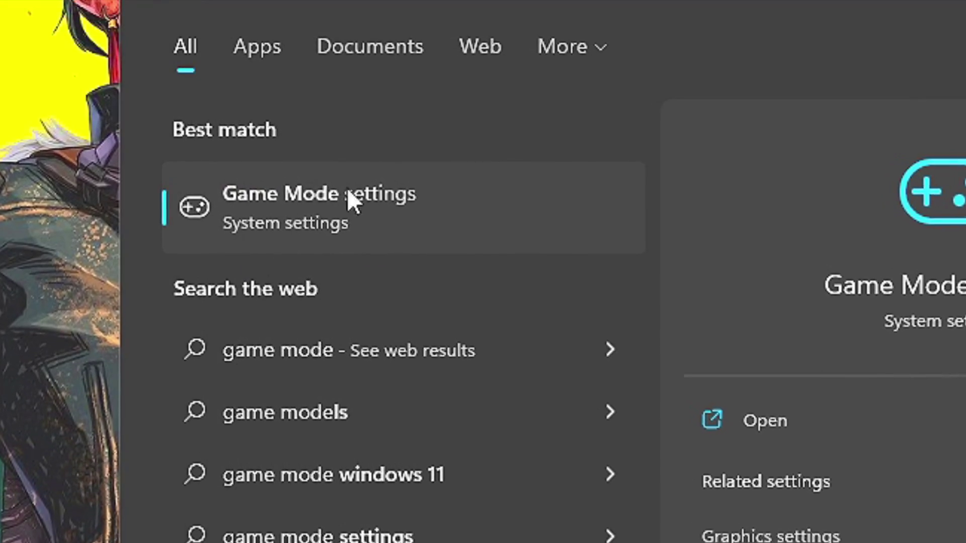
pyautogui.click(375, 242)
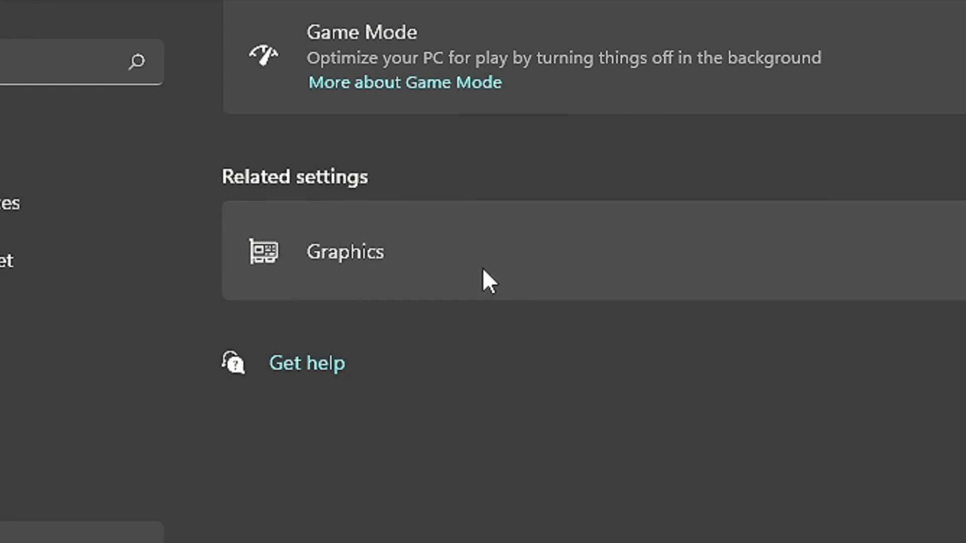
pyautogui.click(300, 304)
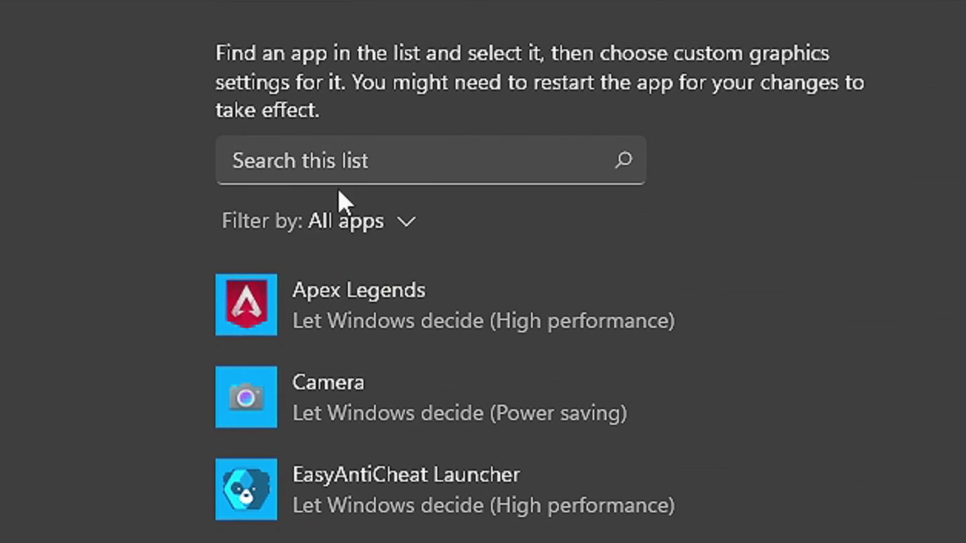
# - Find Apex Legends in the app list and save it as High performance
pyautogui.click(357, 173)
pyautogui.write('Apex Legends')
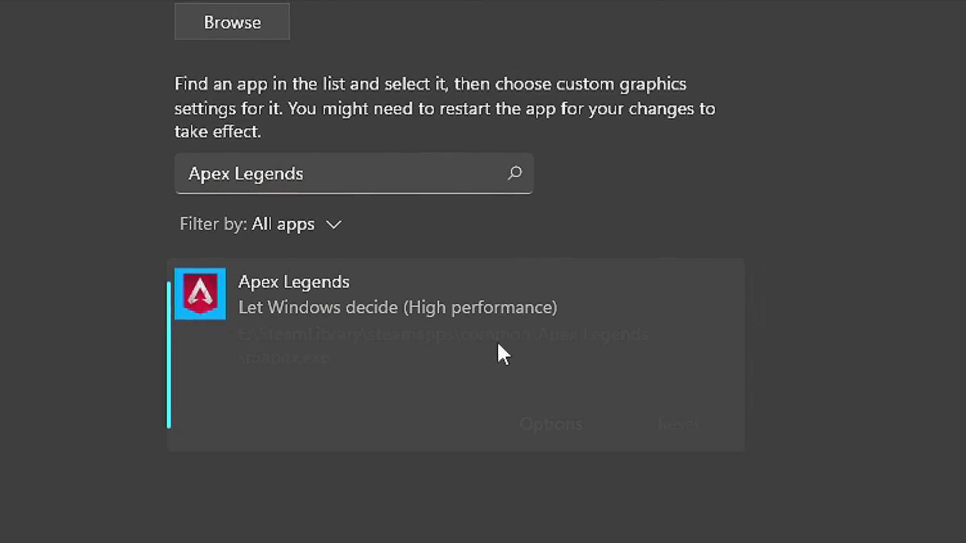
pyautogui.click(546, 428)
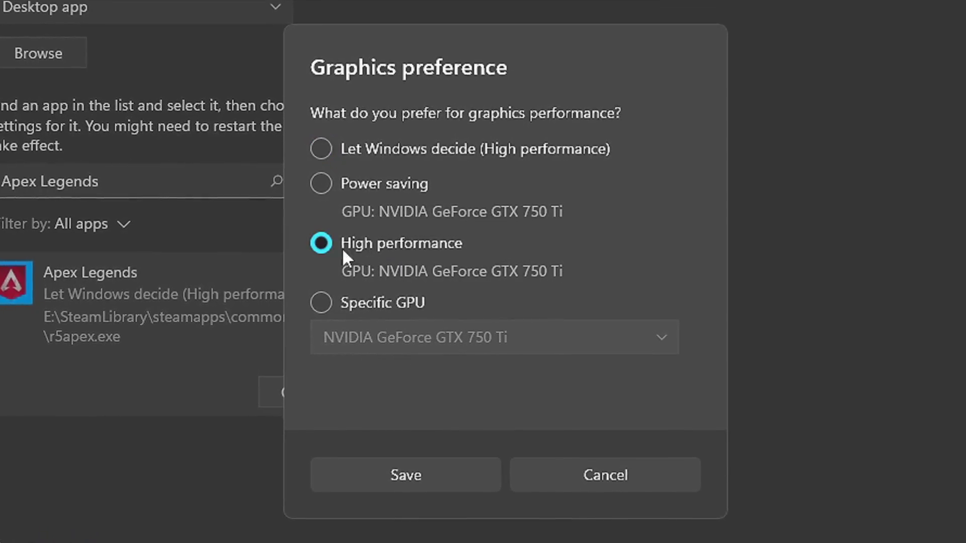
pyautogui.click(382, 485)
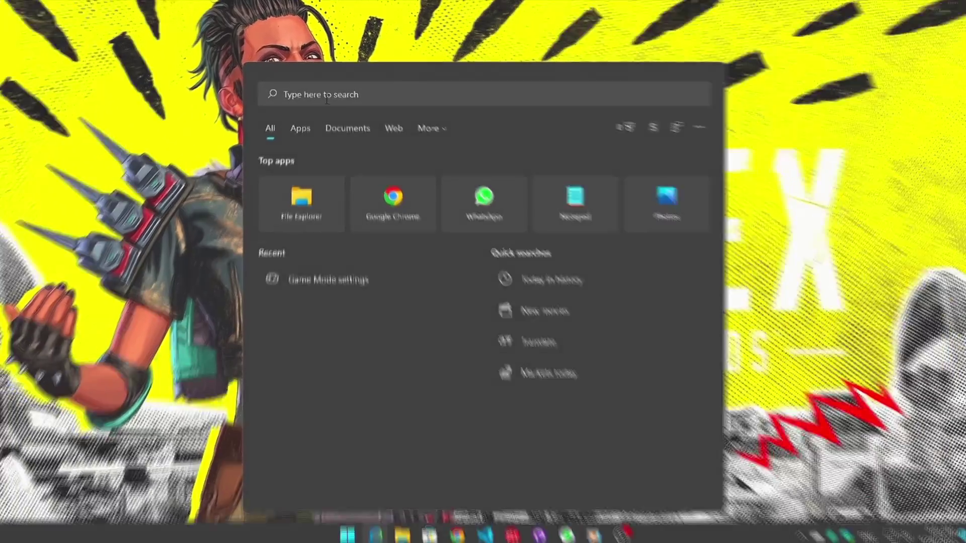
pyautogui.write('Control Panel')
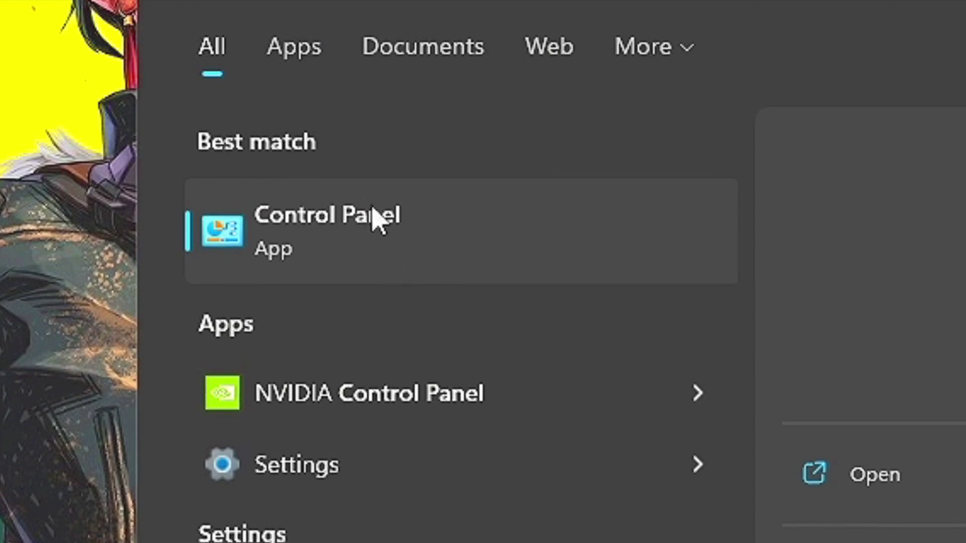
# - Open Control Panel and go to Hardware and Sound > Power Options
pyautogui.click(307, 254)
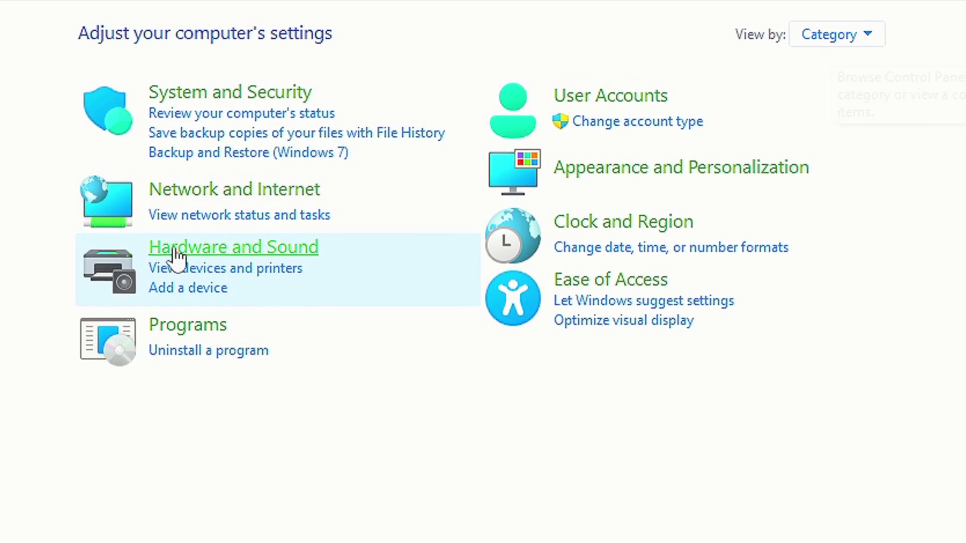
pyautogui.click(176, 252)
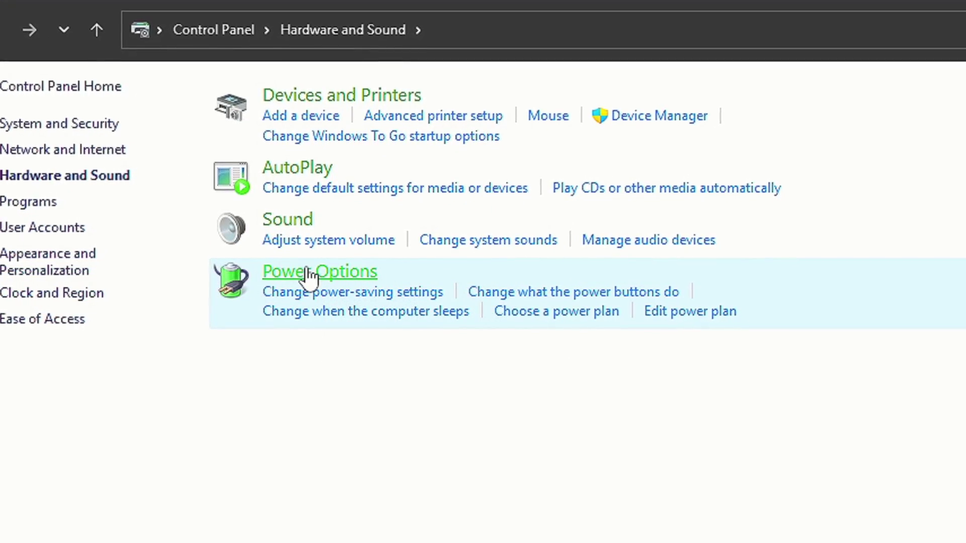
pyautogui.click(308, 275)
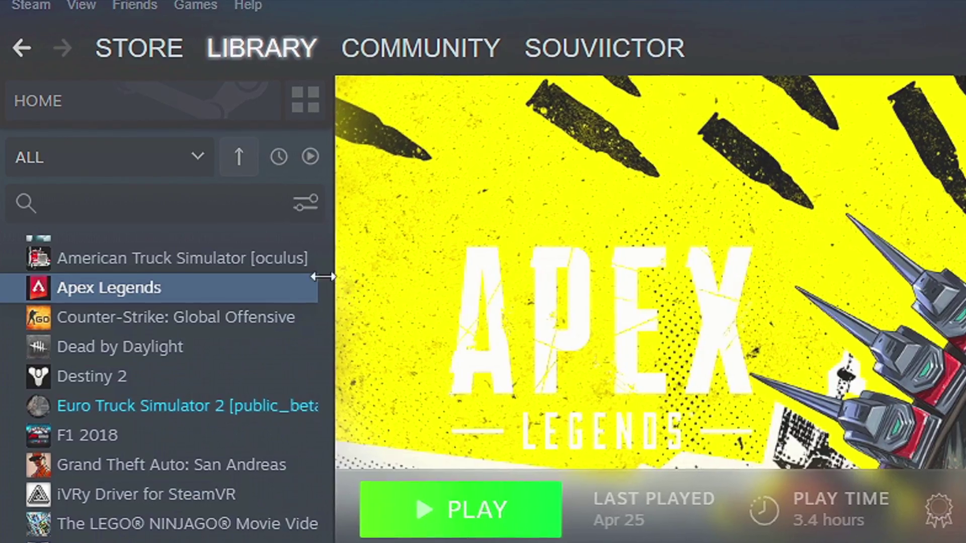
# - Browse Apex Legends' local files from its Steam Properties and select the r5apex executable
pyautogui.rightClick(185, 290)
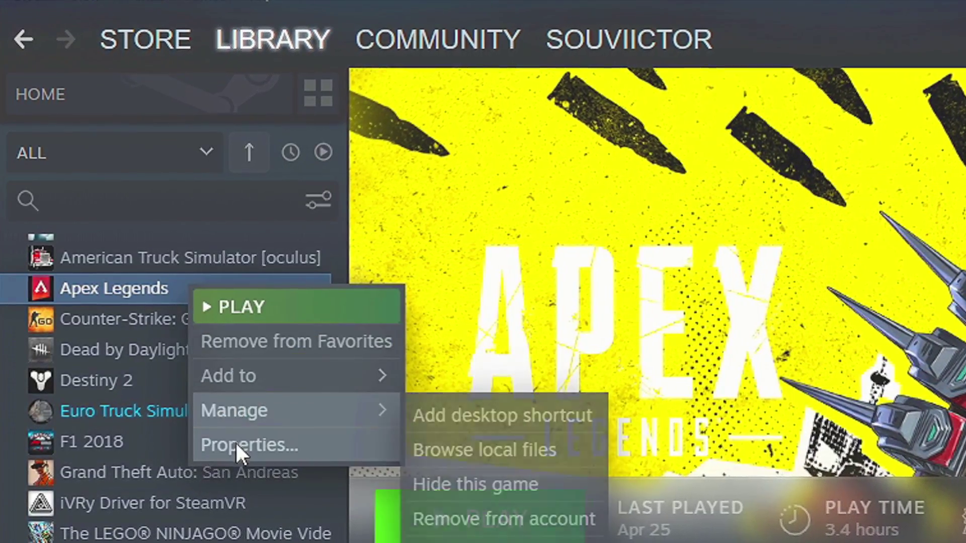
pyautogui.click(301, 449)
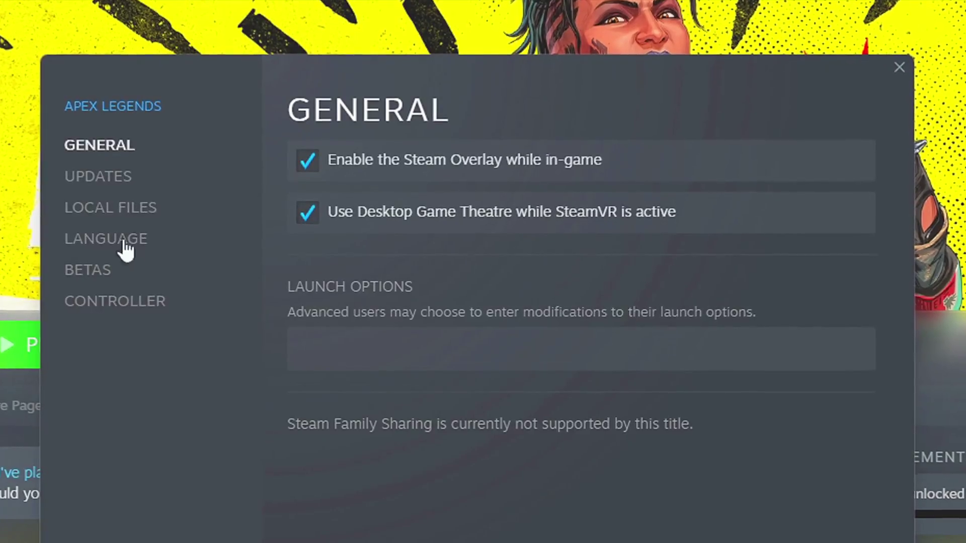
pyautogui.click(87, 201)
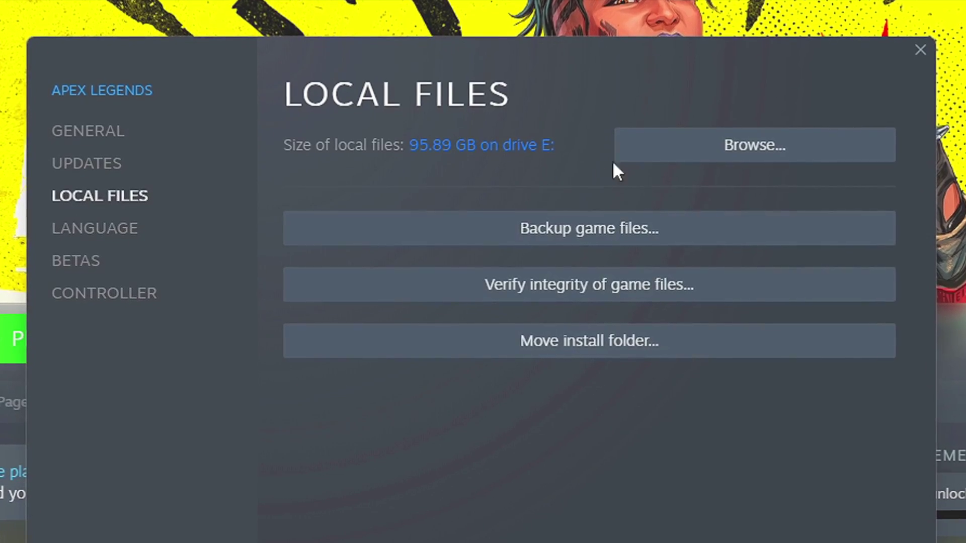
pyautogui.click(723, 146)
pyautogui.click(143, 501)
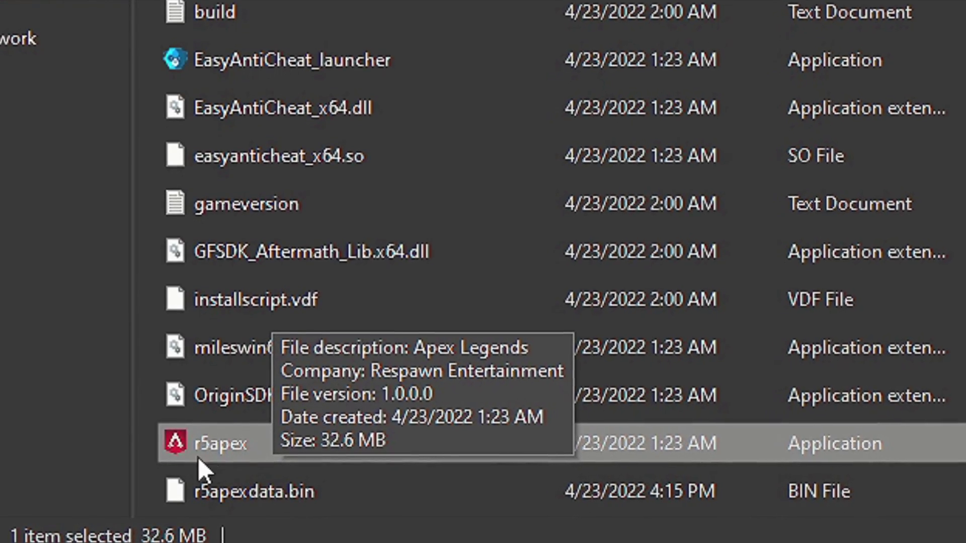
# - Tick Disable fullscreen optimizations in r5apex's Compatibility properties and apply it
pyautogui.rightClick(352, 455)
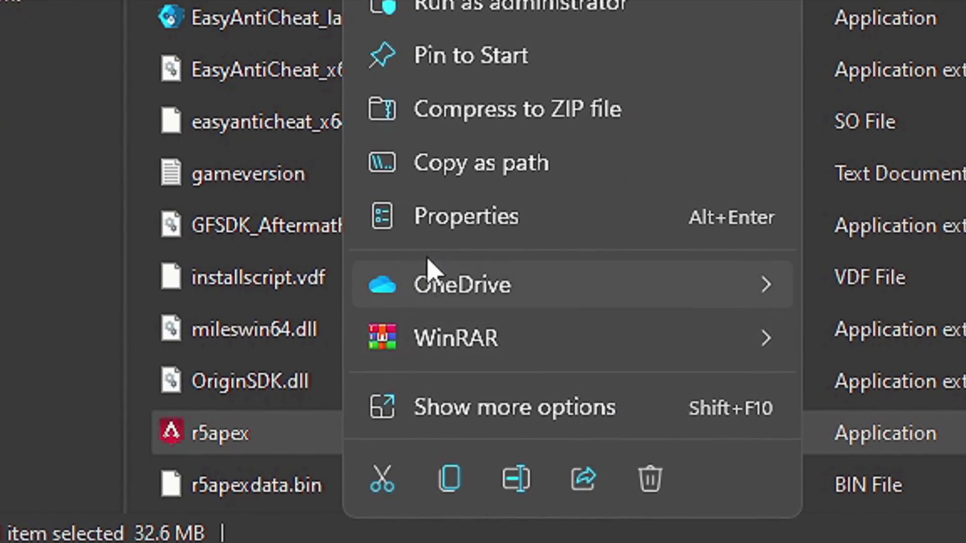
pyautogui.click(436, 221)
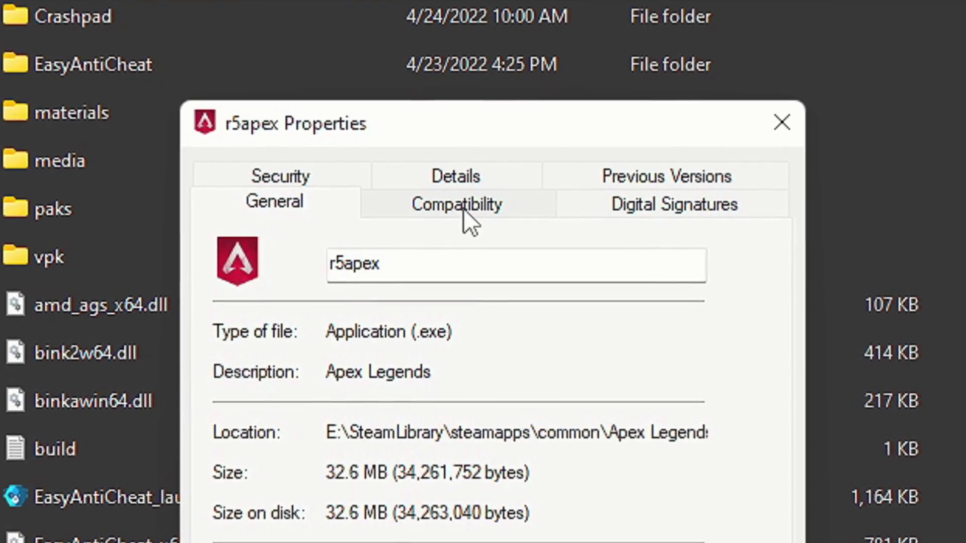
pyautogui.click(463, 208)
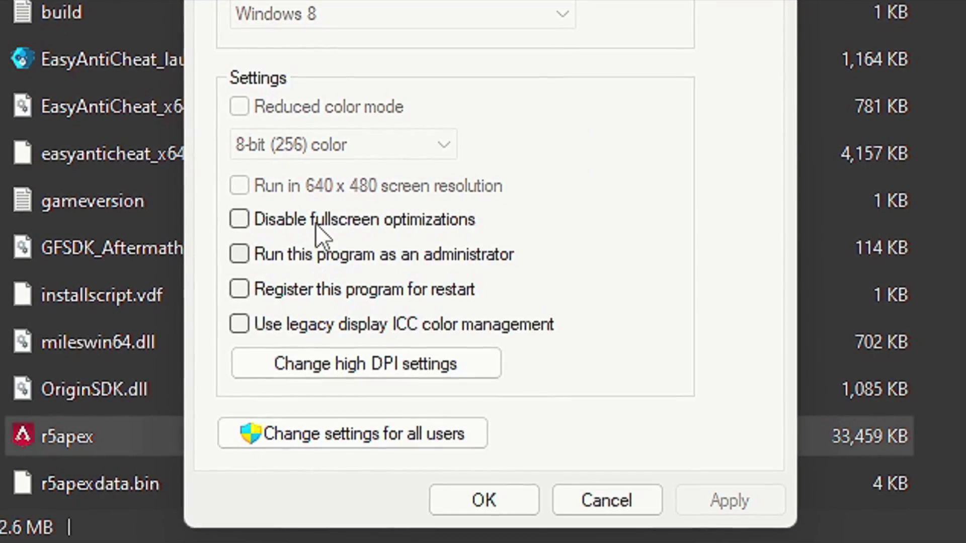
pyautogui.click(379, 312)
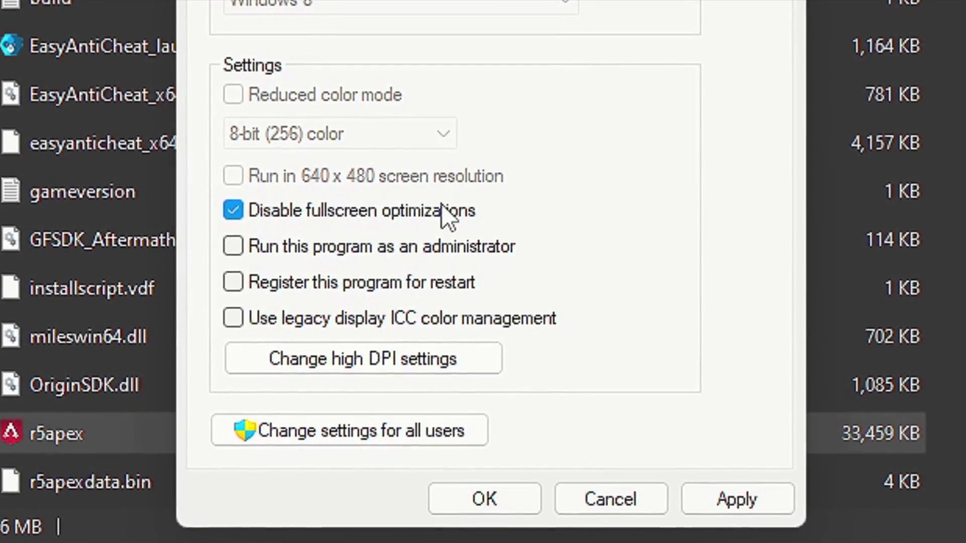
pyautogui.click(716, 498)
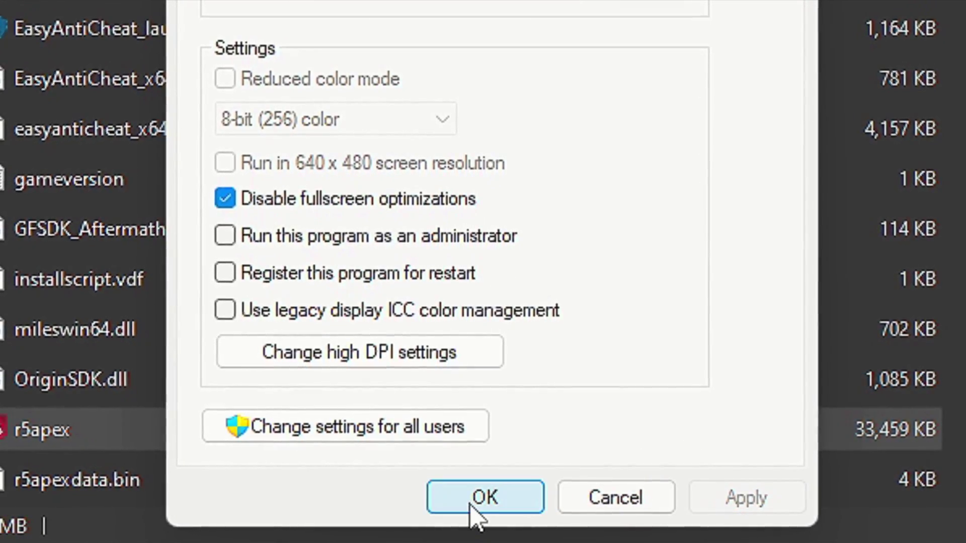
pyautogui.click(471, 503)
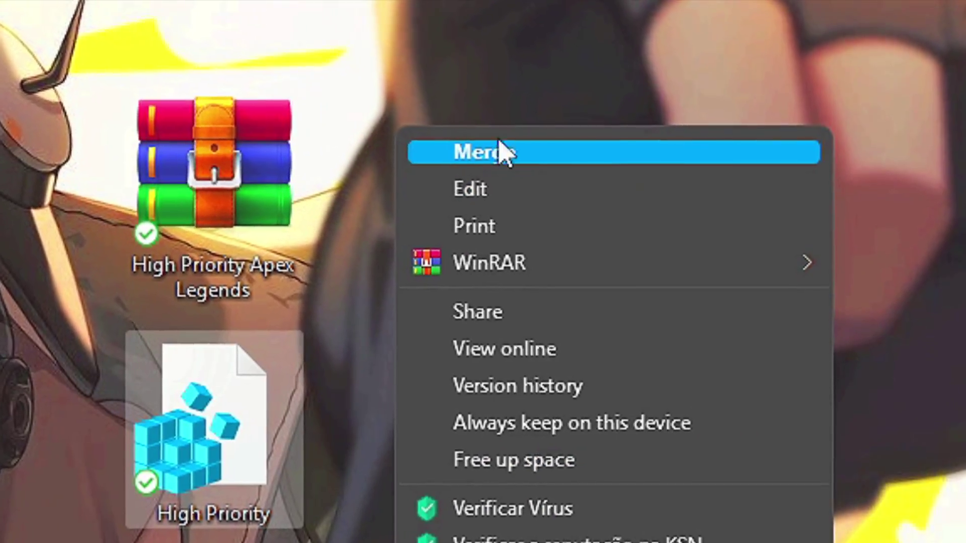
# - Merge High Priority.reg into the registry, accepting the warning and success message
pyautogui.click(518, 152)
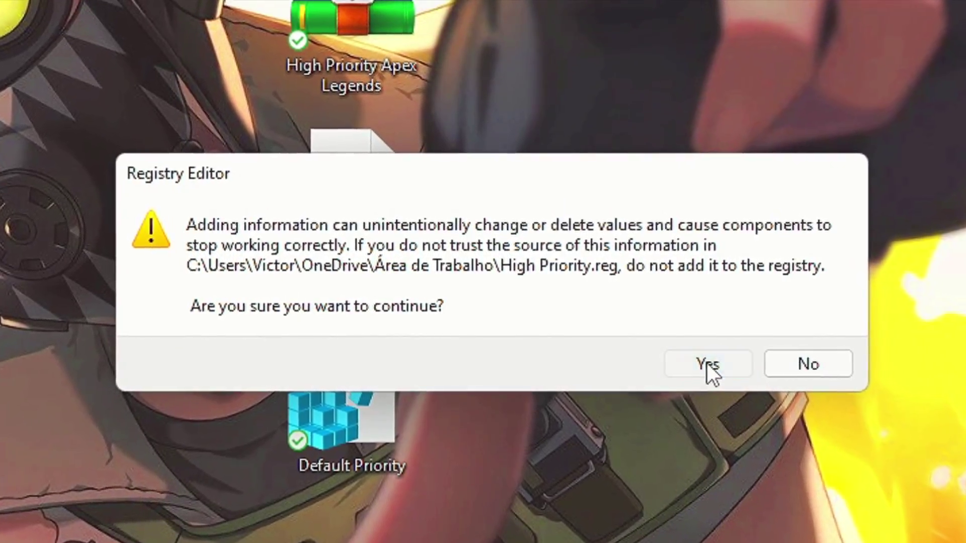
pyautogui.click(707, 363)
pyautogui.click(818, 344)
pyautogui.moveTo(166, 541); pyautogui.dragTo(321, 427)
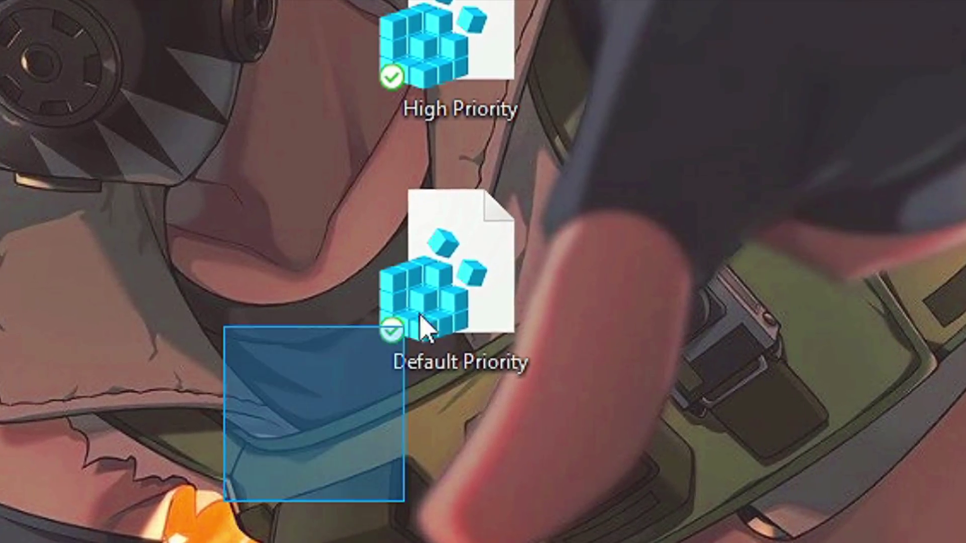
pyautogui.moveTo(422, 327); pyautogui.dragTo(425, 322)
pyautogui.moveTo(293, 483); pyautogui.dragTo(624, 161)
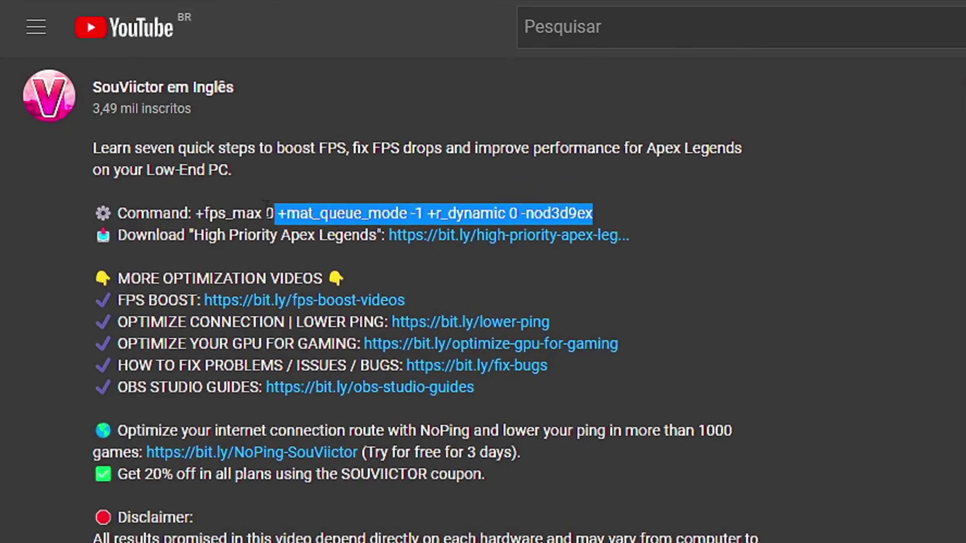
# - Copy the launch options text and open Apex Legends' Properties from the Steam Library
pyautogui.moveTo(397, 217); pyautogui.dragTo(202, 218)
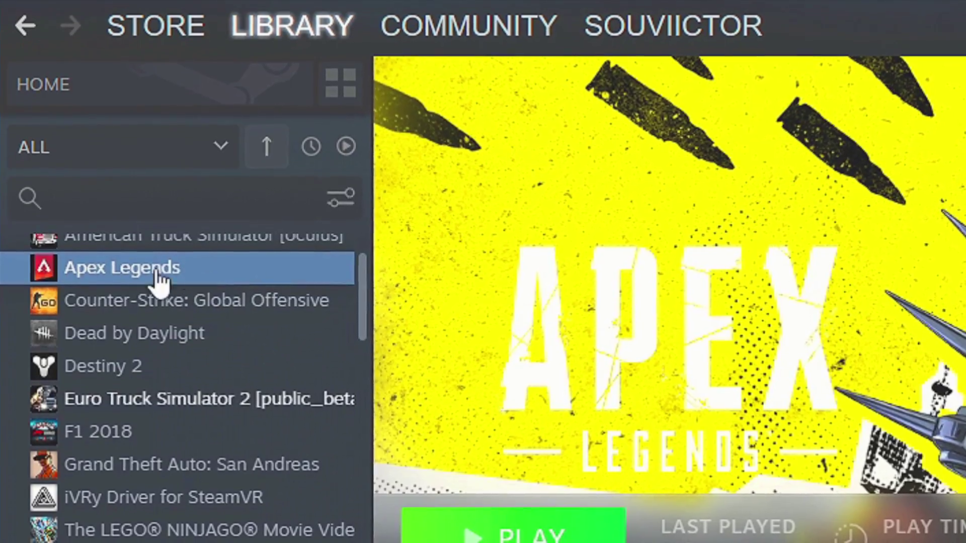
pyautogui.rightClick(214, 272)
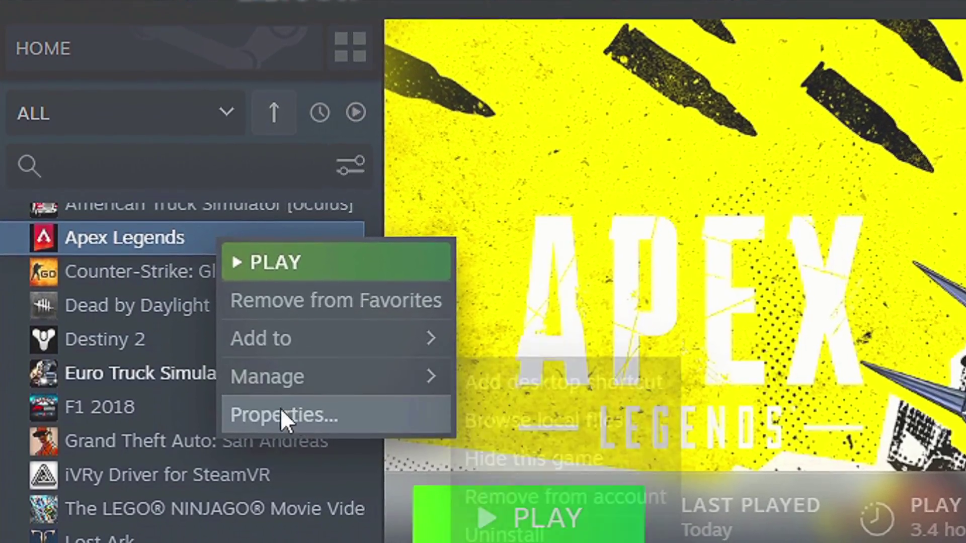
pyautogui.click(279, 409)
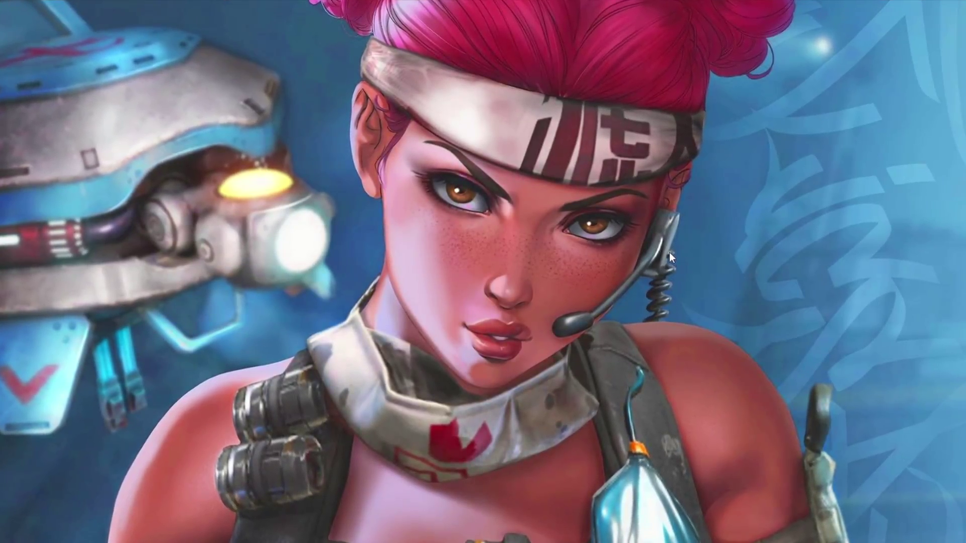
# - In NVIDIA Manage 3D Settings, set Low Latency Mode to Ultra and power management to Prefer maximum performance
pyautogui.rightClick(714, 503)
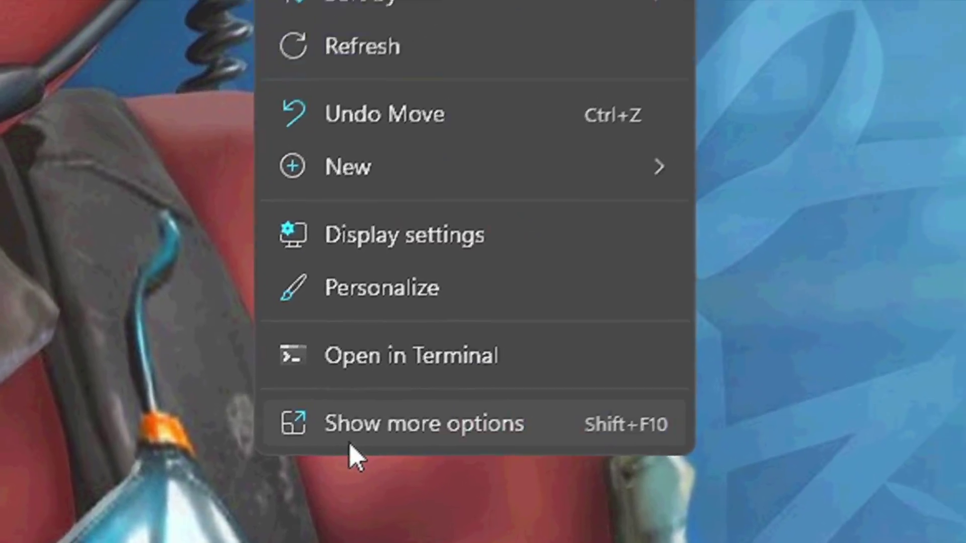
pyautogui.click(382, 422)
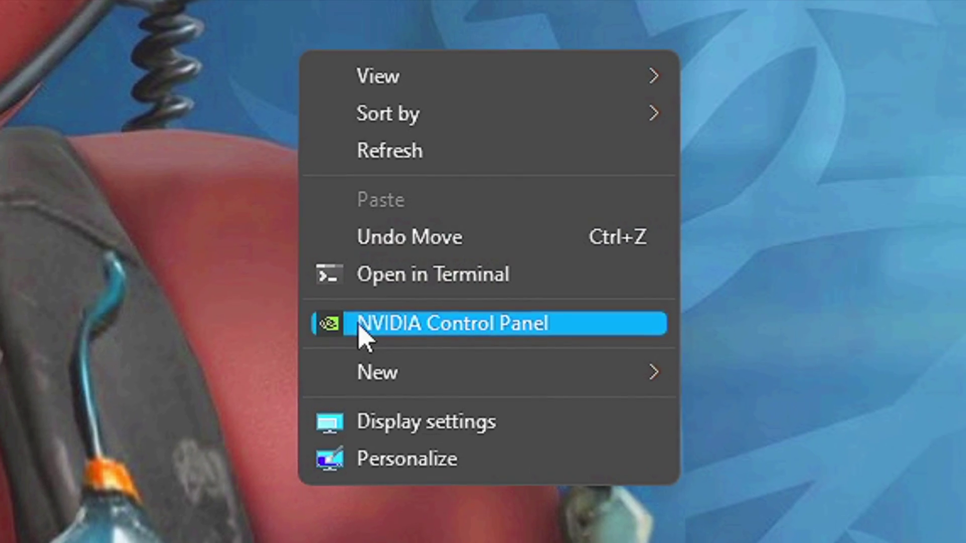
pyautogui.click(366, 330)
pyautogui.click(157, 237)
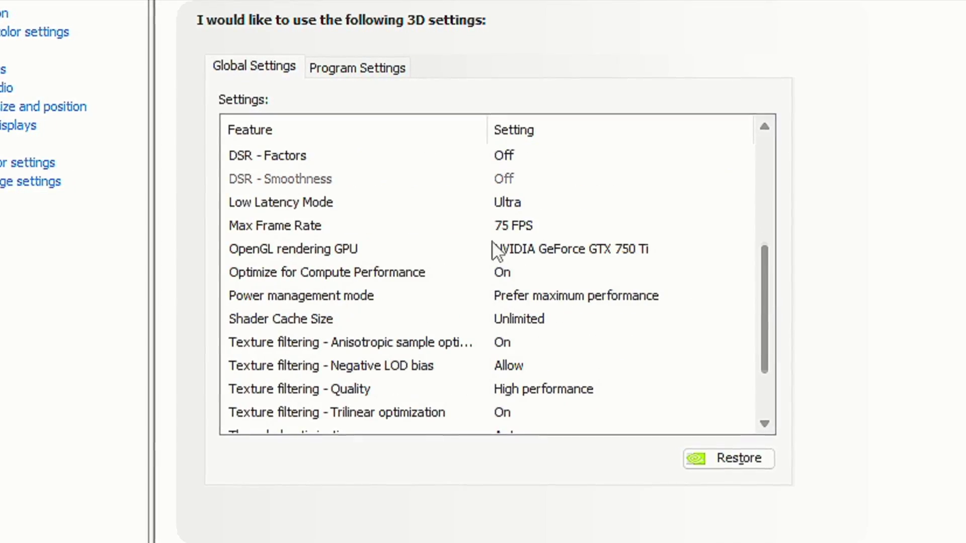
pyautogui.click(289, 207)
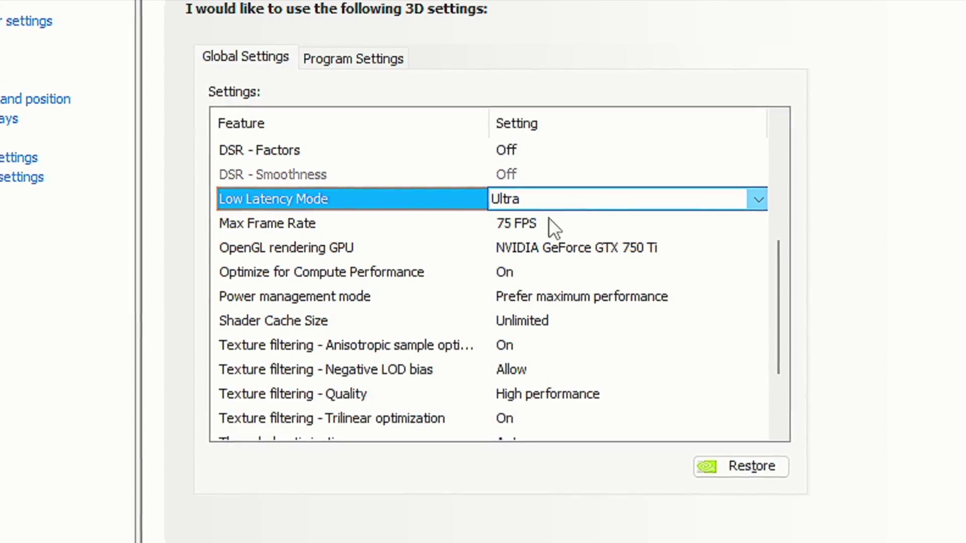
pyautogui.click(262, 297)
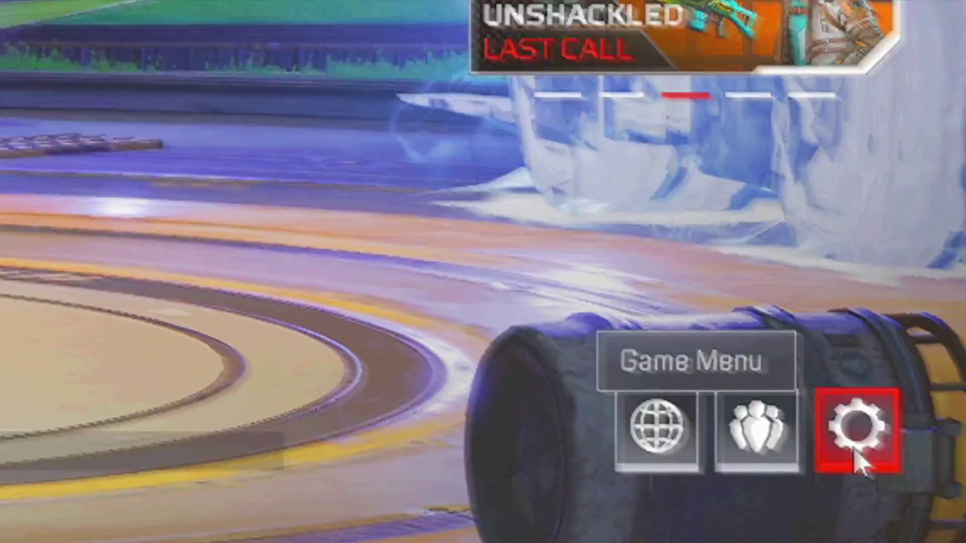
# - Lower Apex Legends' video resolution to 1280 x 720 and scroll to the advanced options
pyautogui.click(911, 484)
pyautogui.click(430, 253)
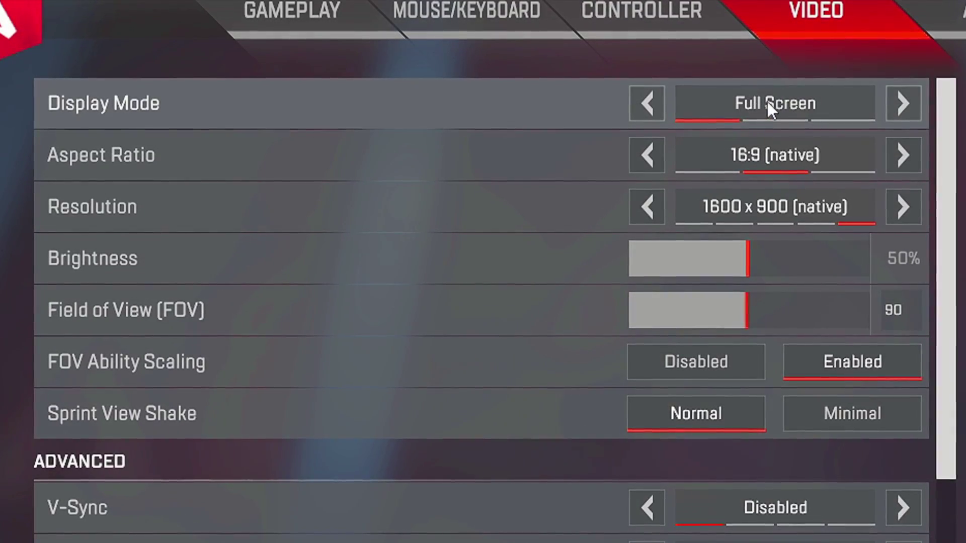
pyautogui.click(656, 201)
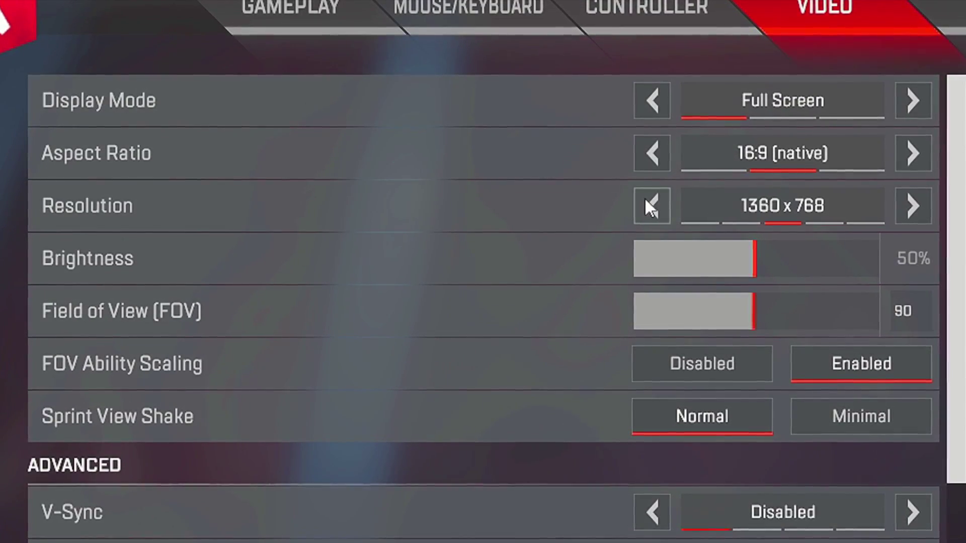
pyautogui.click(652, 204)
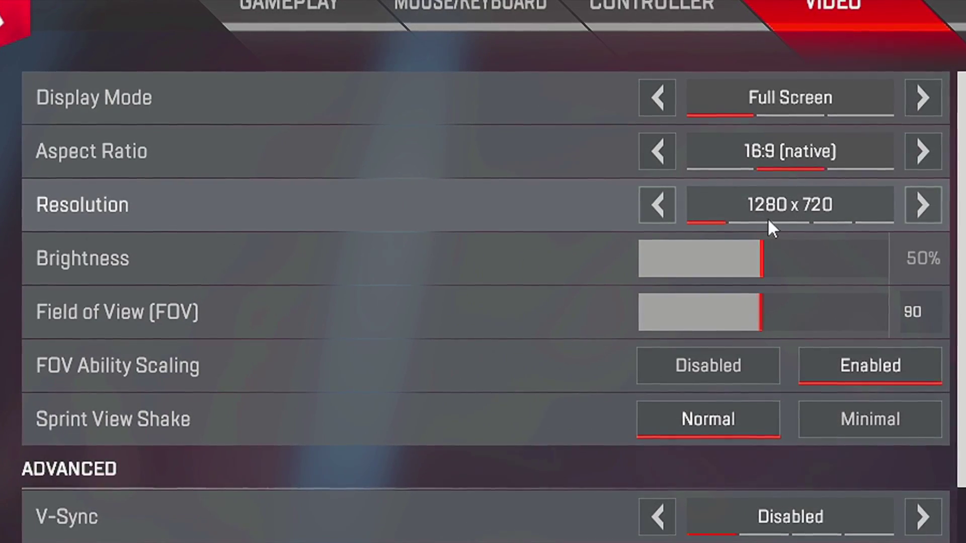
pyautogui.scroll(-6, 409, 312)
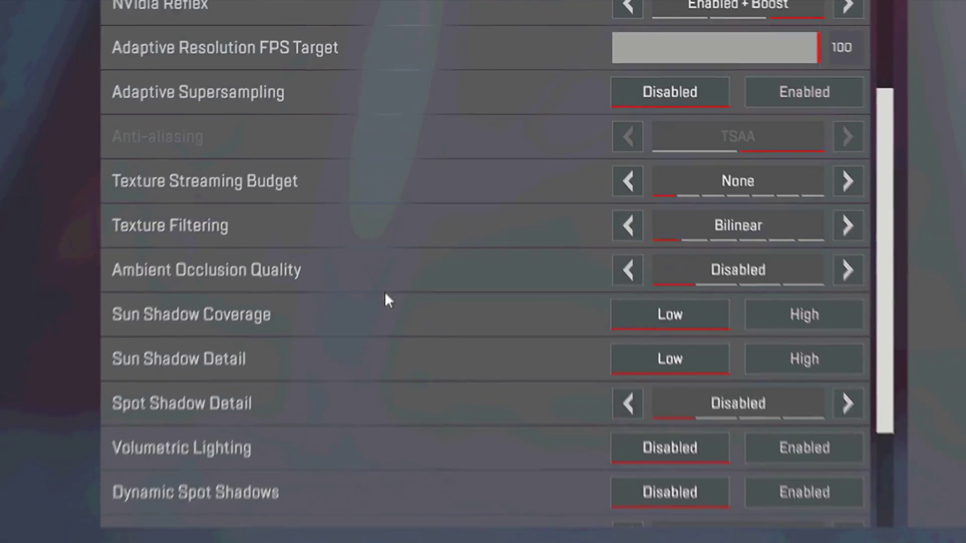
pyautogui.scroll(-4, 344, 402)
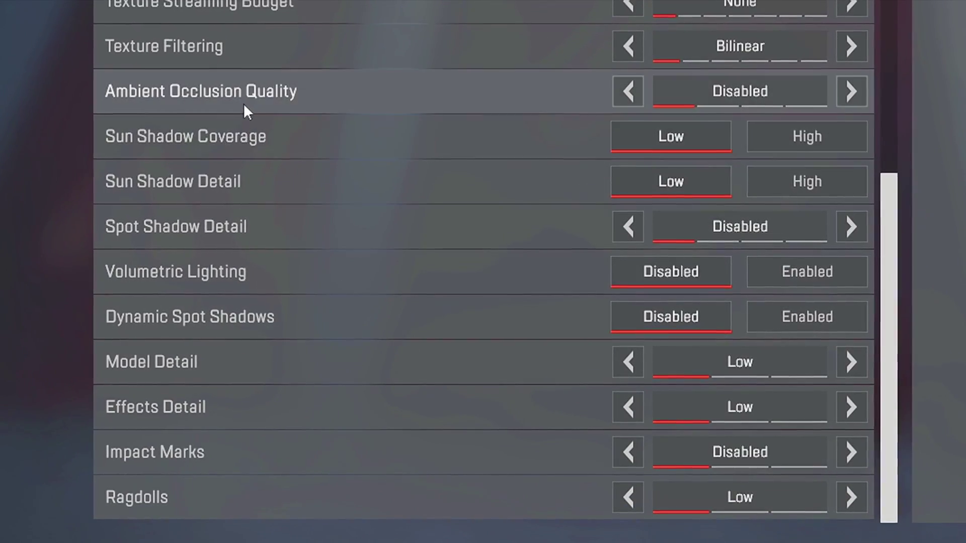